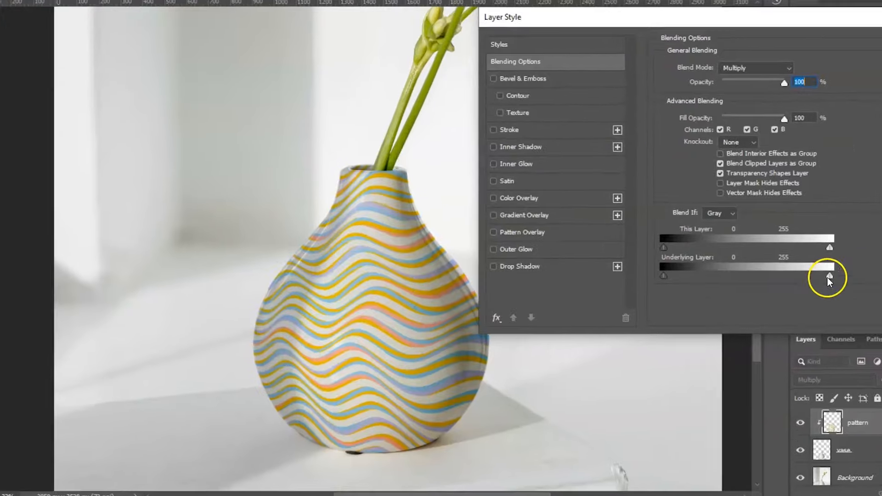
left_click_drag(640, 283, 716, 283)
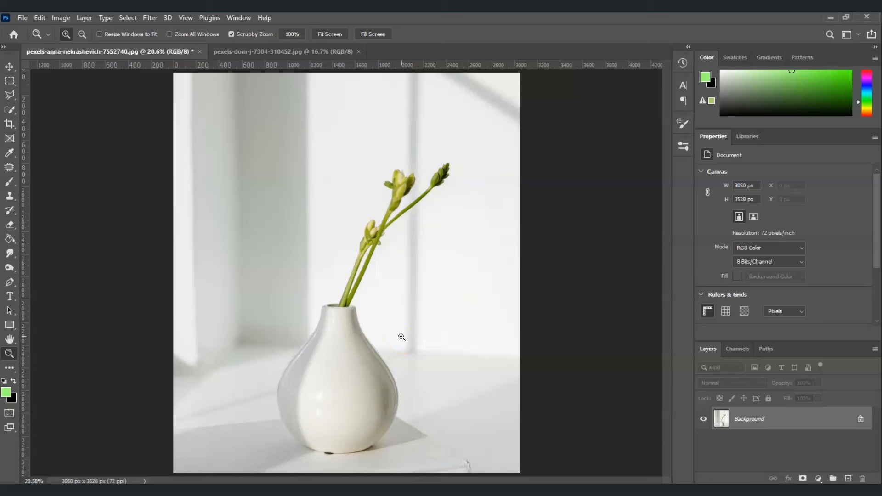
left_click(274, 50)
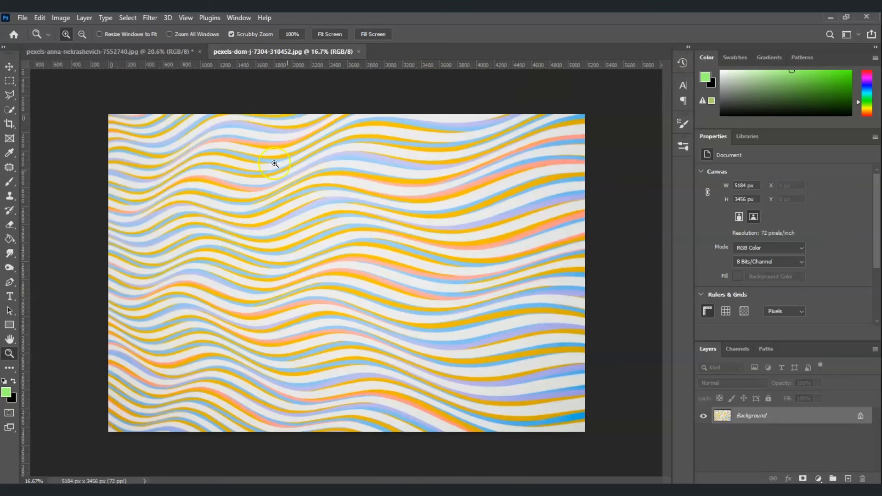
left_click(124, 54)
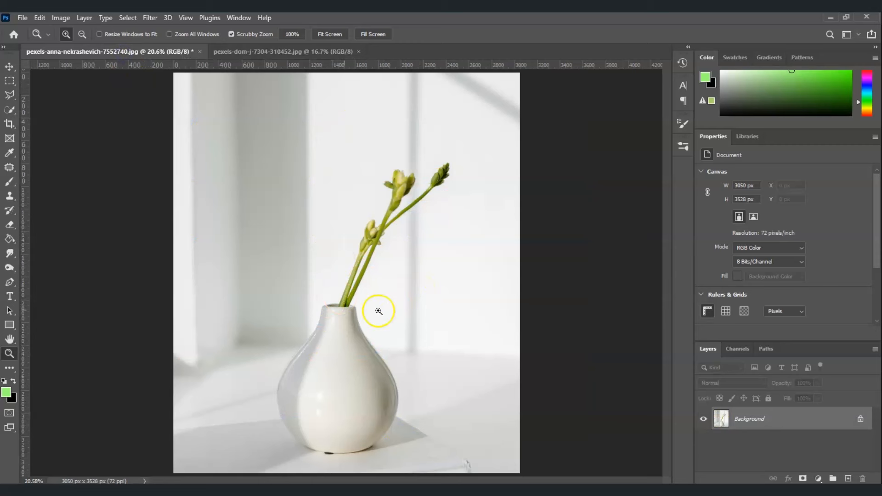
Trace the full outline of the vase with the Pen tool in Path mode, closing the path around the stems at the rim.
double_click(330, 328)
left_click_drag(666, 245, 662, 275)
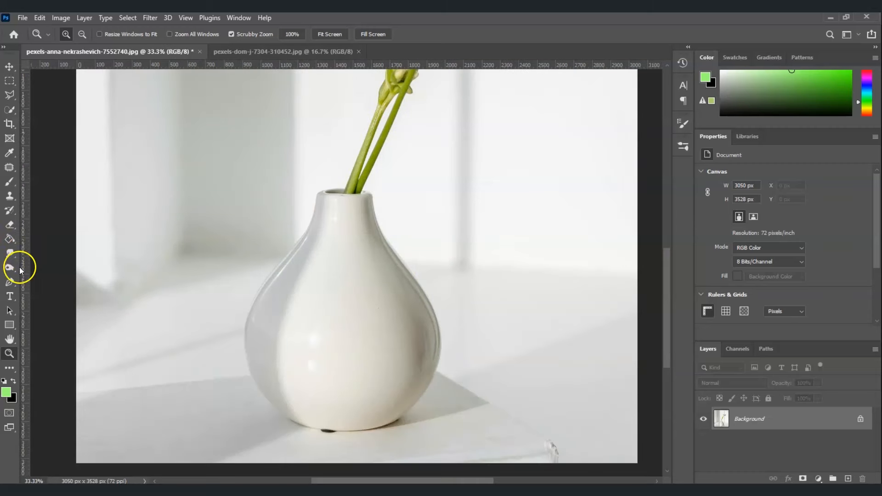
left_click(11, 283)
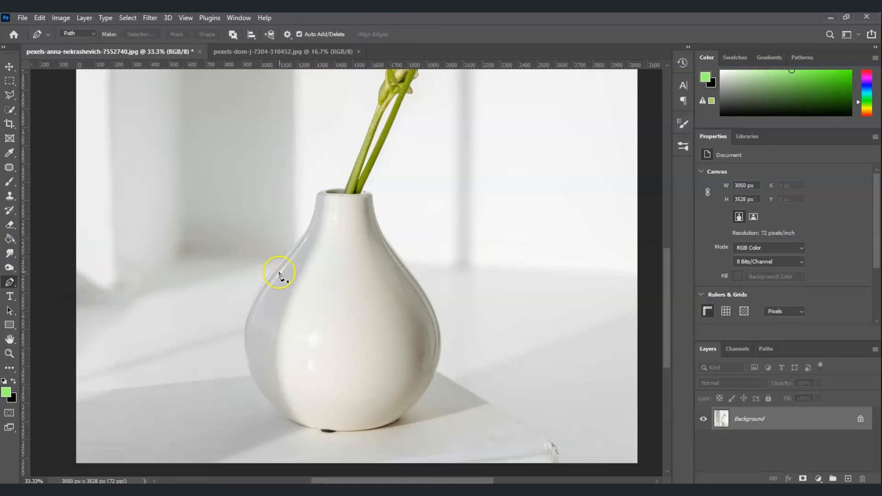
left_click(93, 34)
left_click(76, 51)
left_click_drag(318, 194, 323, 189)
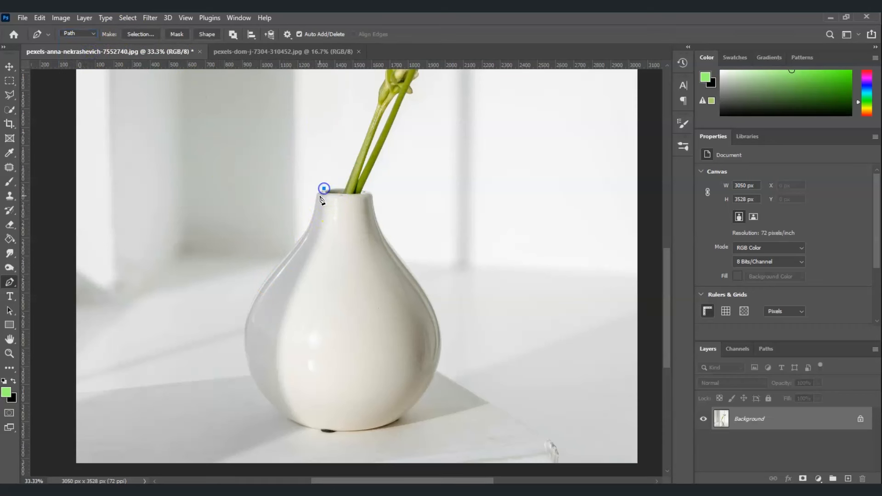
left_click(309, 223)
left_click(289, 250)
left_click_drag(255, 294, 252, 293)
left_click(246, 359)
left_click(281, 414)
left_click(320, 429)
left_click(335, 430)
left_click(355, 431)
left_click(400, 417)
left_click_drag(441, 328, 437, 266)
mouse_move(404, 261)
left_mouse_down()
mouse_move(377, 253)
mouse_move(381, 231)
left_mouse_up()
mouse_move(372, 194)
left_mouse_down()
mouse_move(358, 149)
mouse_move(367, 153)
left_mouse_up()
left_click(363, 189)
left_click(359, 193)
left_click(343, 193)
left_click(345, 192)
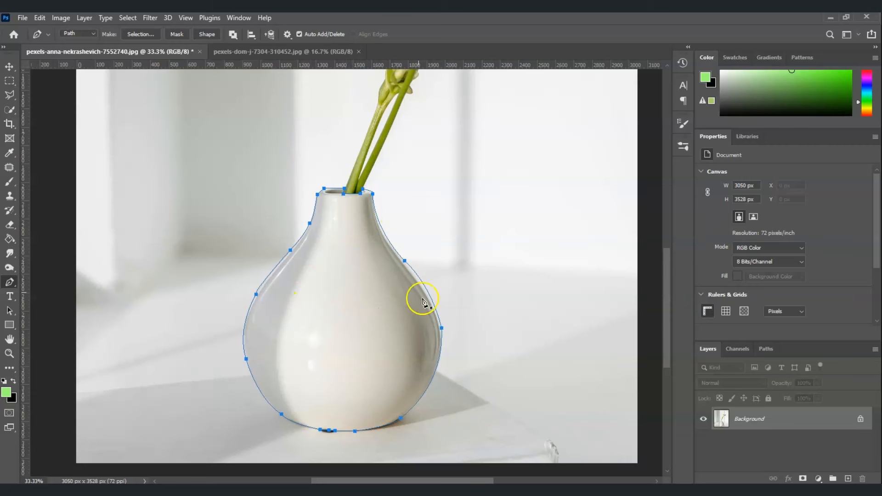
Convert the vase path into a new selection with a feather radius of 1 pixel.
right_click(336, 303)
left_click(376, 108)
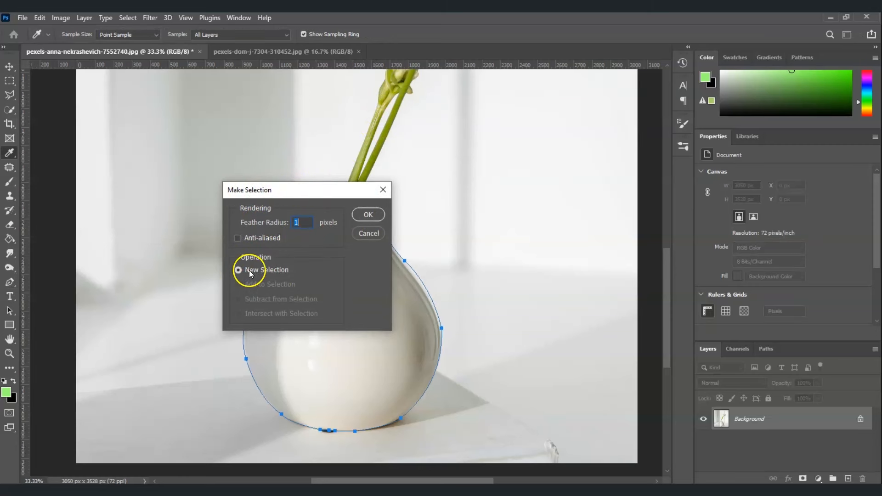
left_click(376, 217)
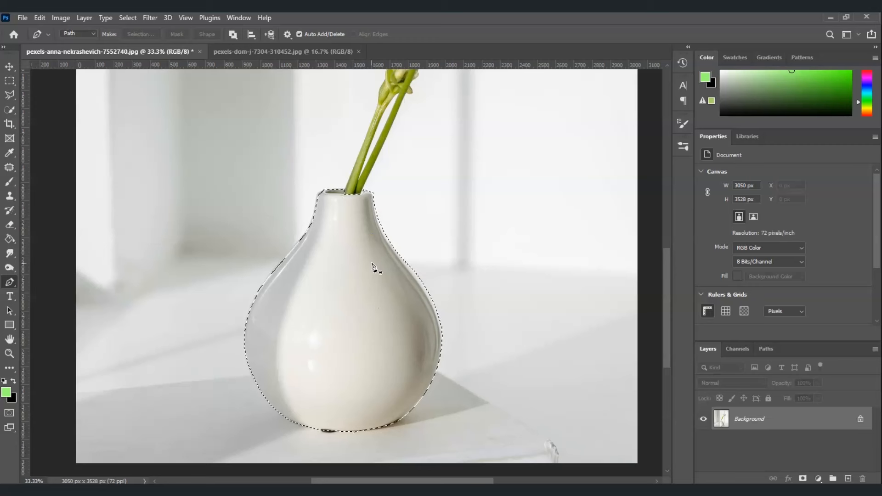
Copy the selected vase from the Background onto its own layer and name that layer "vase".
left_click(762, 422)
left_click(762, 421)
key("ctrl+j")
double_click(752, 418)
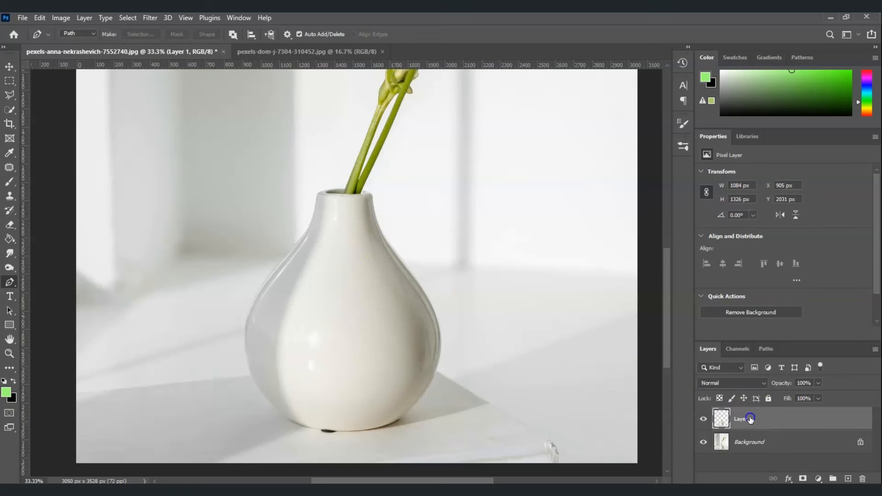
key("Return")
left_click(780, 454)
left_click(783, 420)
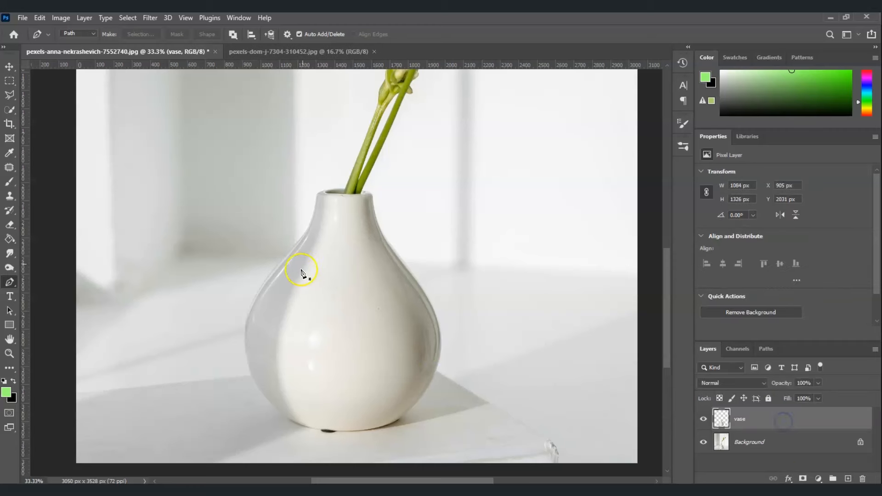
Bring the wavy striped pattern image into the vase document as a new layer.
left_click(299, 53)
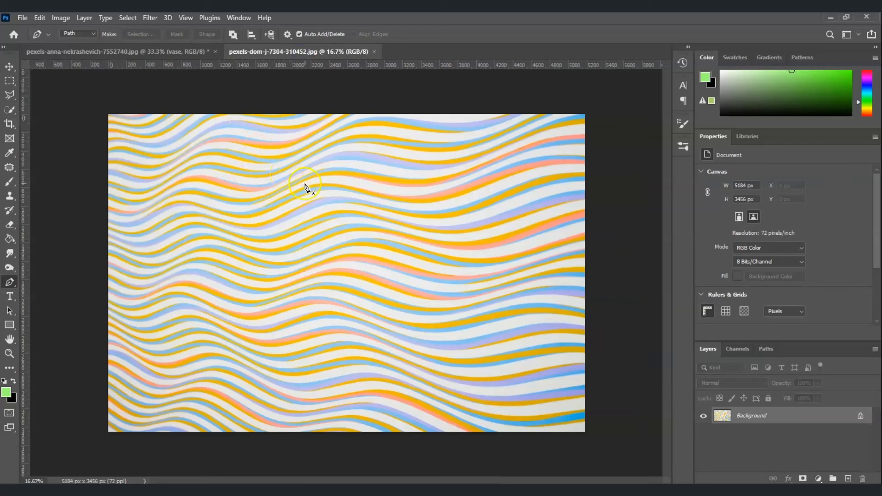
key("v")
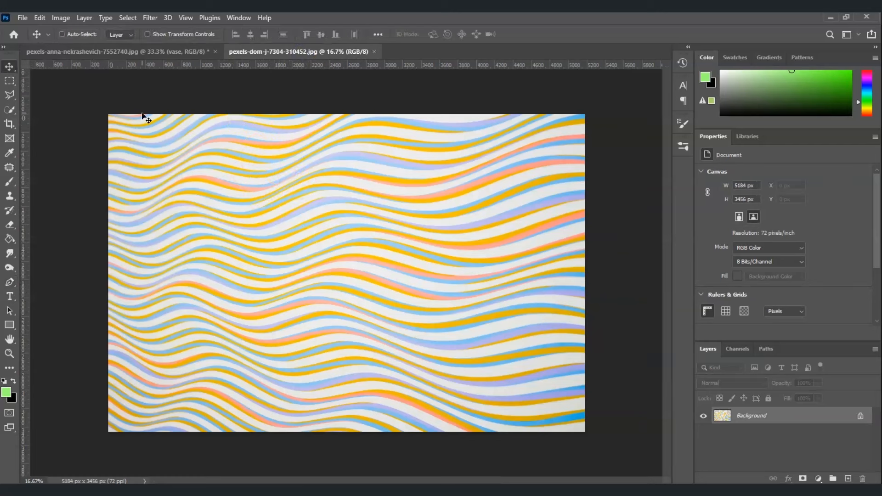
left_click(138, 53)
left_click_drag(137, 52, 406, 309)
Transform the pattern layer to about 21.7% width and 40.9% height so that it covers the vase.
key("ctrl")
key("ctrl+t")
left_click_drag(69, 105, 409, 321)
left_click_drag(531, 404, 234, 210)
left_click_drag(110, 138, 307, 254)
left_click_drag(481, 372, 325, 285)
left_click_drag(144, 181, 215, 215)
left_click_drag(380, 303, 390, 285)
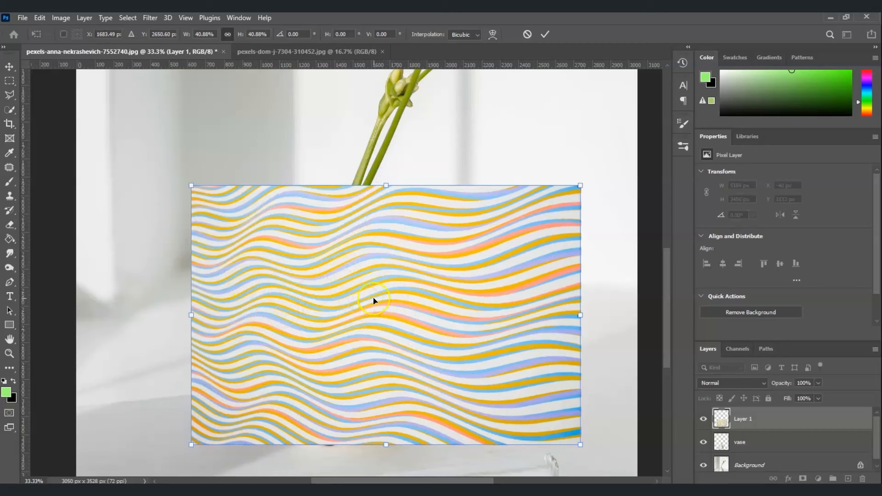
left_click_drag(191, 316, 240, 315)
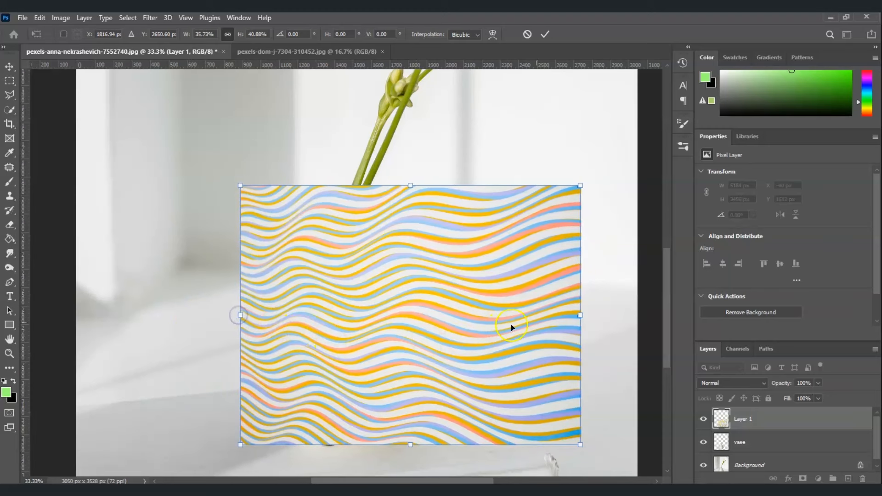
left_click_drag(579, 315, 447, 318)
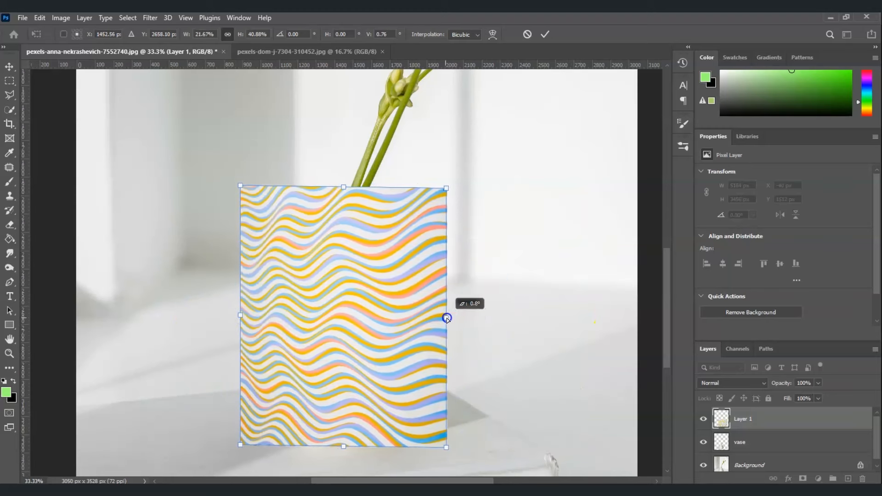
double_click(392, 324)
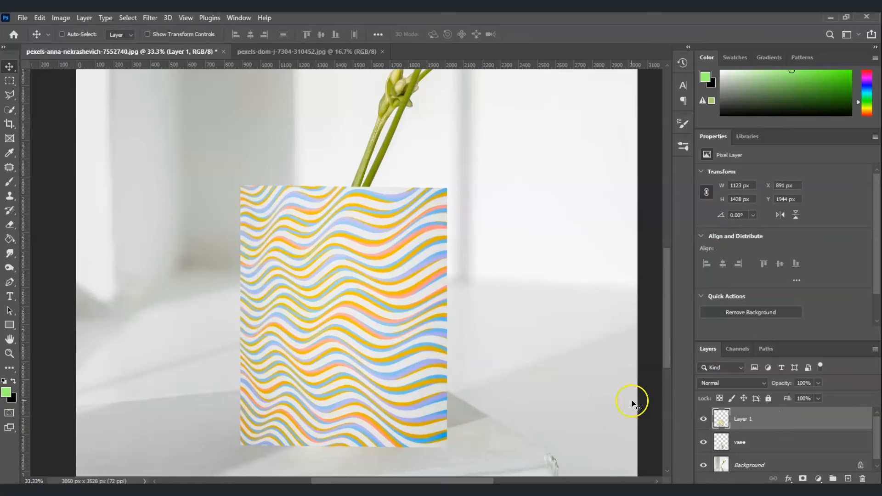
Clip the pattern layer to the vase layer and shift the pattern to cover the whole vase.
right_click(759, 420)
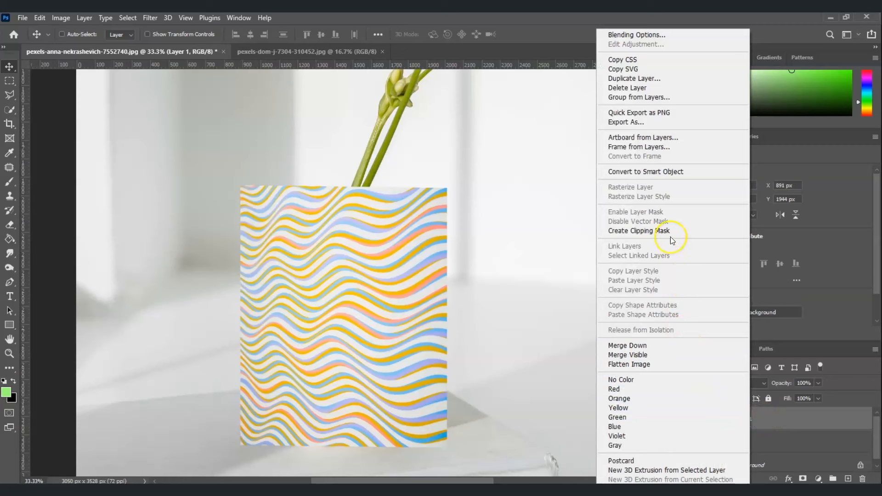
left_click(668, 230)
mouse_move(370, 307)
left_mouse_down()
mouse_move(387, 326)
mouse_move(366, 346)
mouse_move(354, 332)
left_mouse_up()
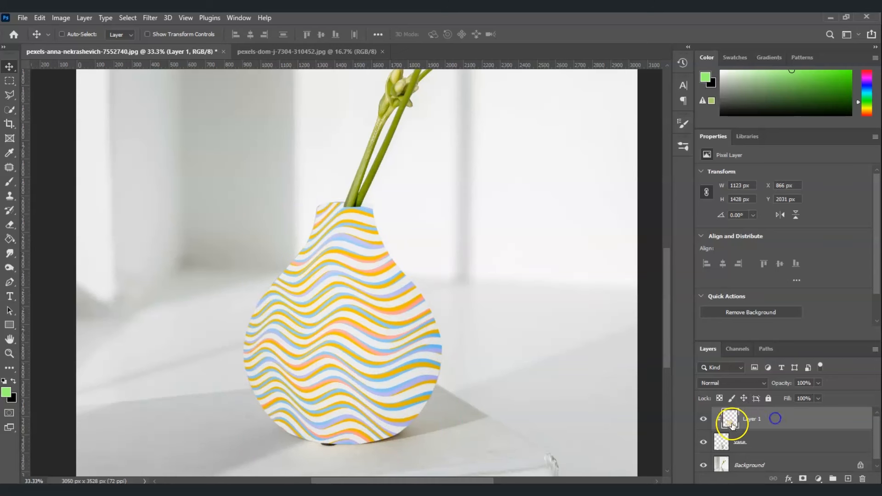
Rename the clipped layer as "pattern" and set its blend mode to Multiply.
double_click(755, 418)
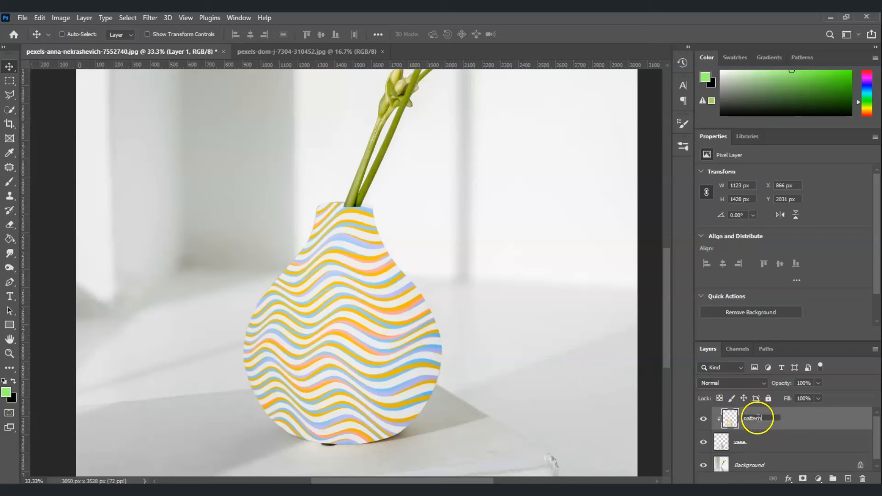
key("Return")
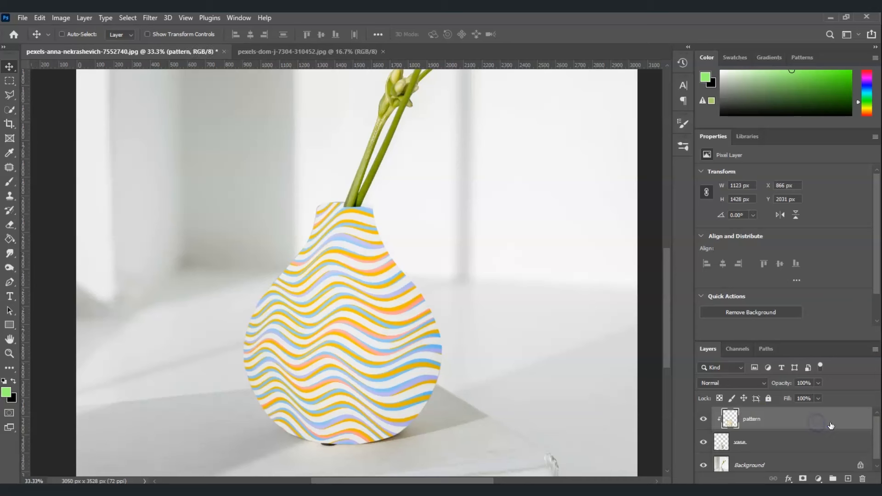
left_click(762, 382)
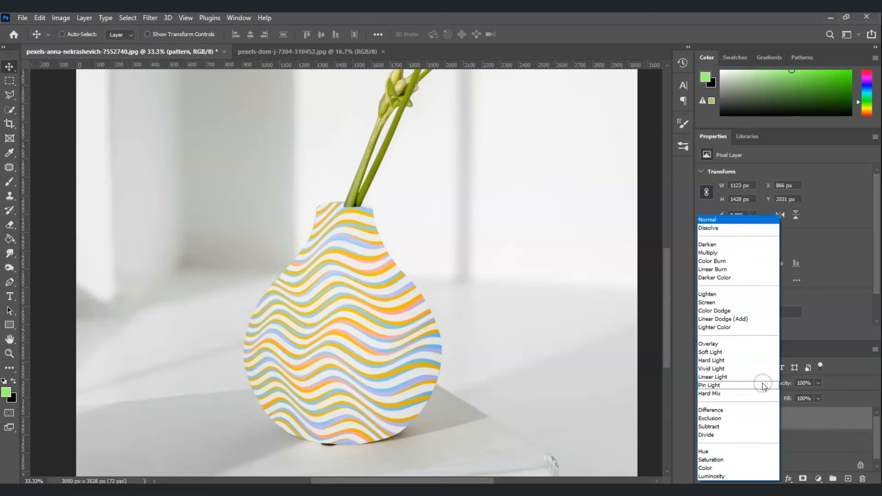
left_click(731, 254)
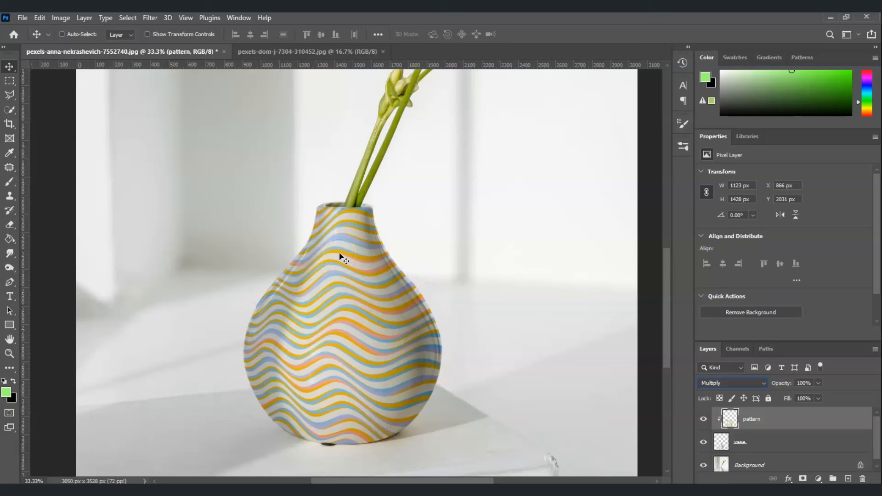
In the pattern layer's Blending Options, split the Underlying Layer highlight slider of Blend If to 193 / 255.
right_click(770, 422)
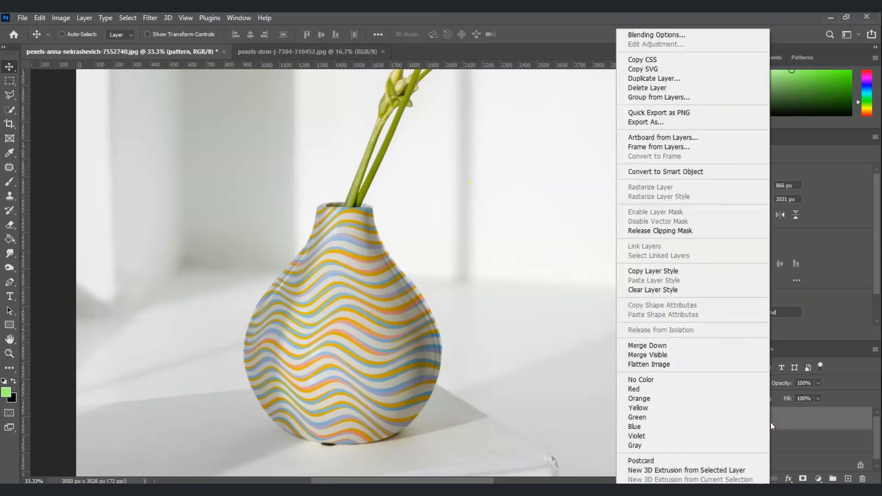
left_click(665, 36)
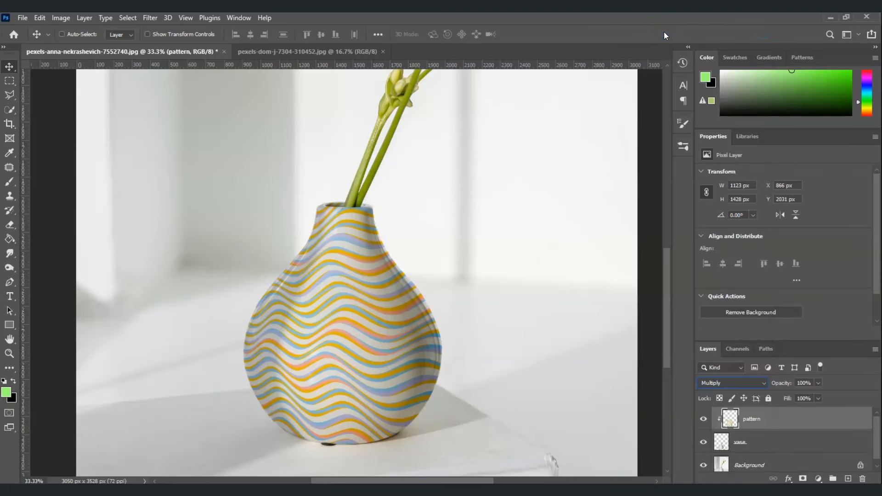
left_click(614, 76)
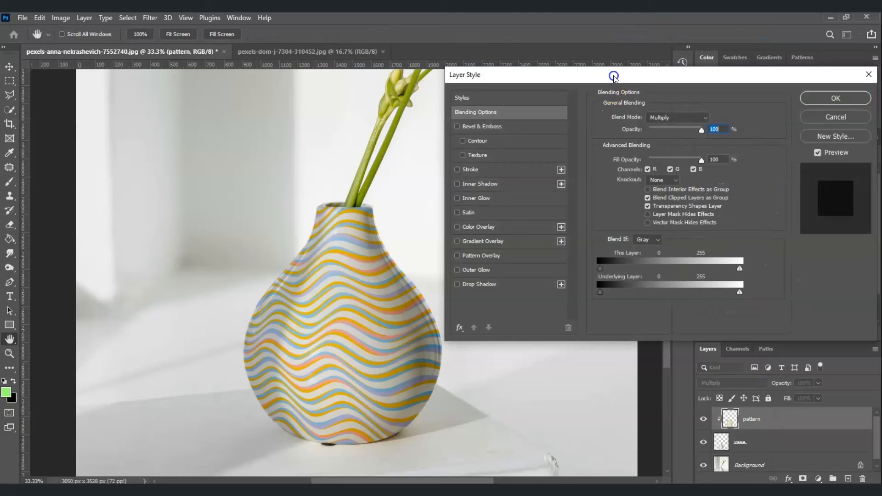
left_click_drag(614, 76, 602, 80)
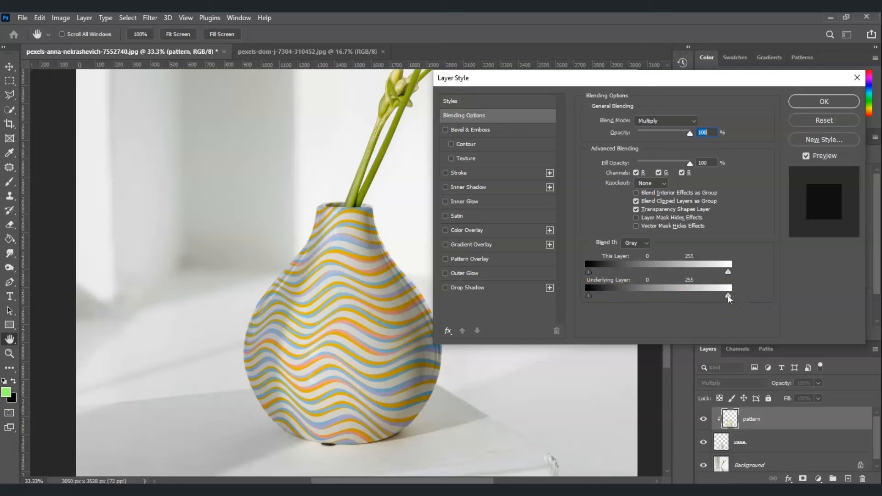
left_click(727, 296)
left_click_drag(727, 296, 690, 299)
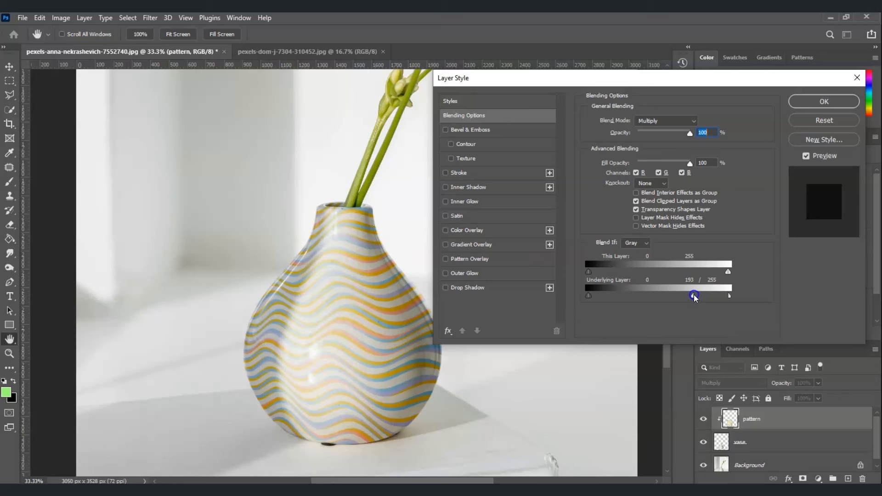
left_click_drag(694, 298, 694, 298)
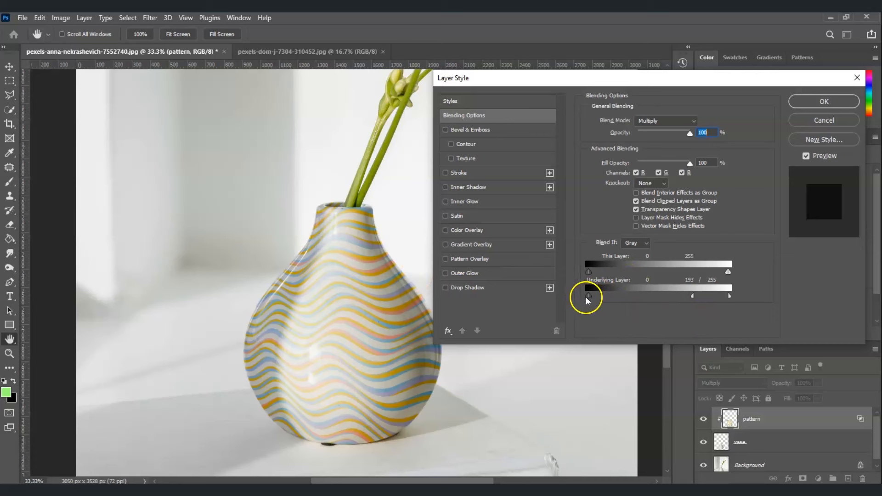
Split the Underlying Layer shadow slider of Blend If to 98 / 180 and apply the layer style.
key("alt")
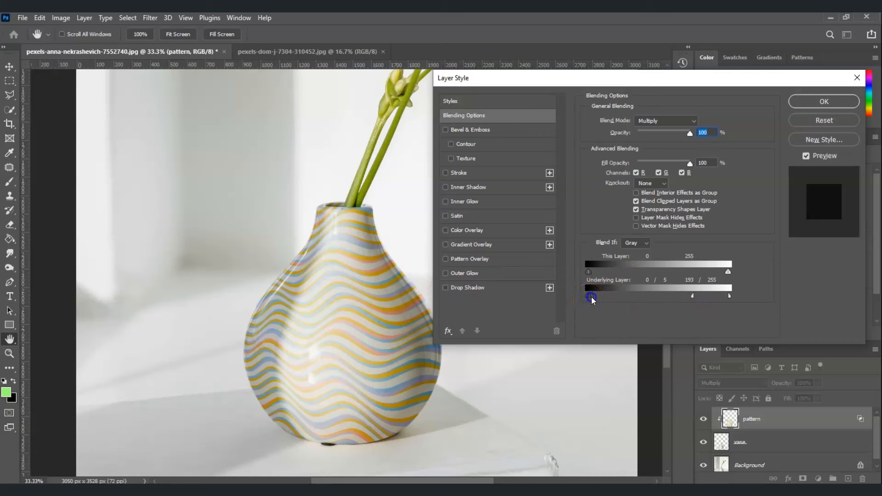
left_click_drag(612, 298, 683, 306)
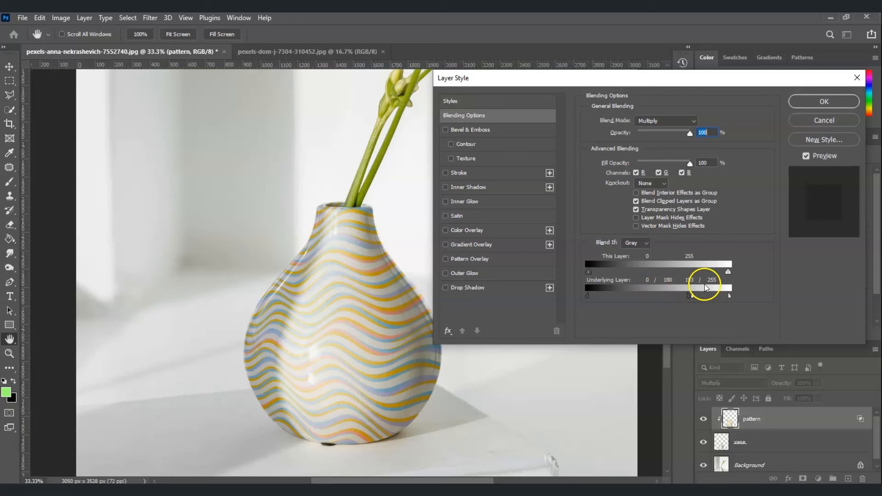
left_click_drag(586, 296, 641, 295)
left_click_drag(590, 79, 653, 79)
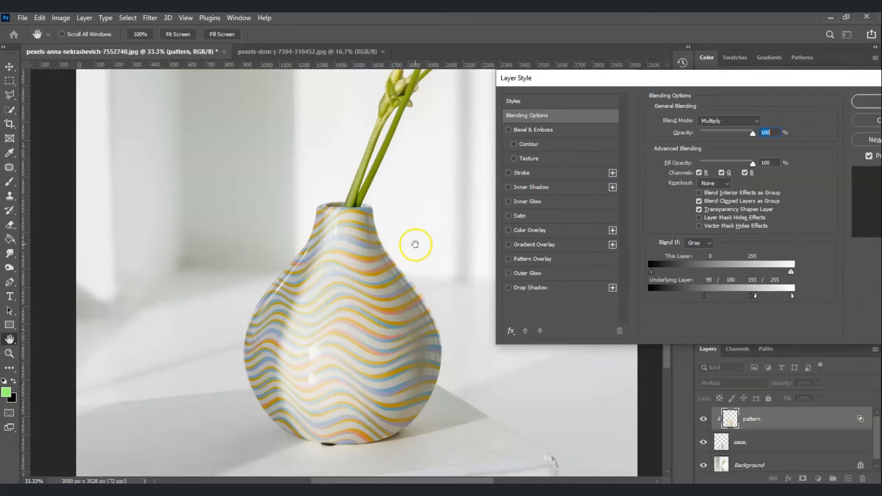
left_click_drag(710, 80, 670, 76)
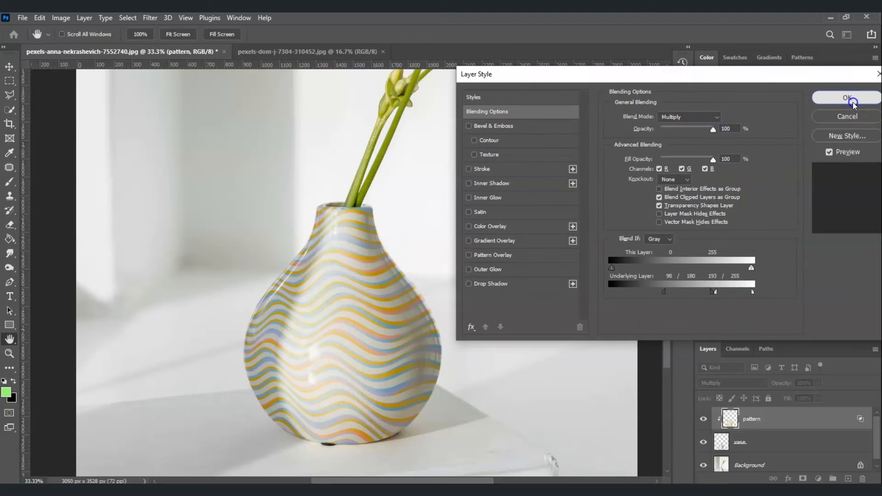
left_click(842, 96)
Fit the whole image in view and compare the vase with the pattern layer hidden and shown.
left_click(9, 353)
left_click(329, 34)
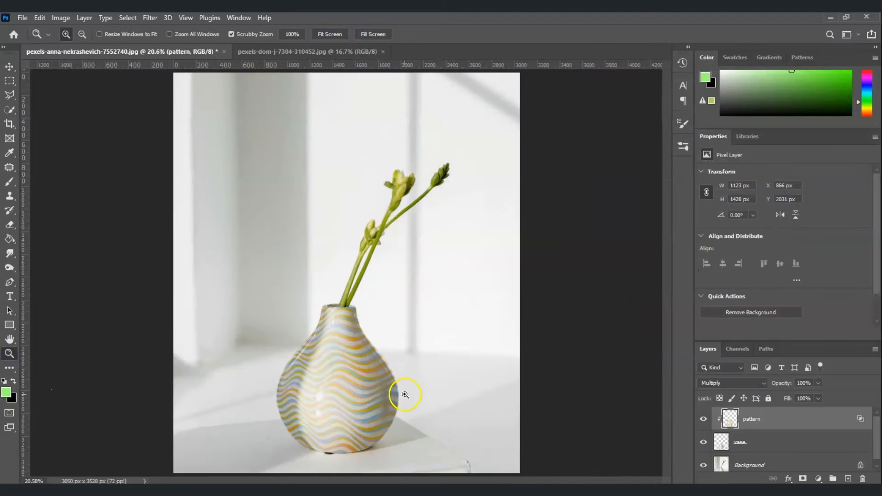
left_click(703, 419)
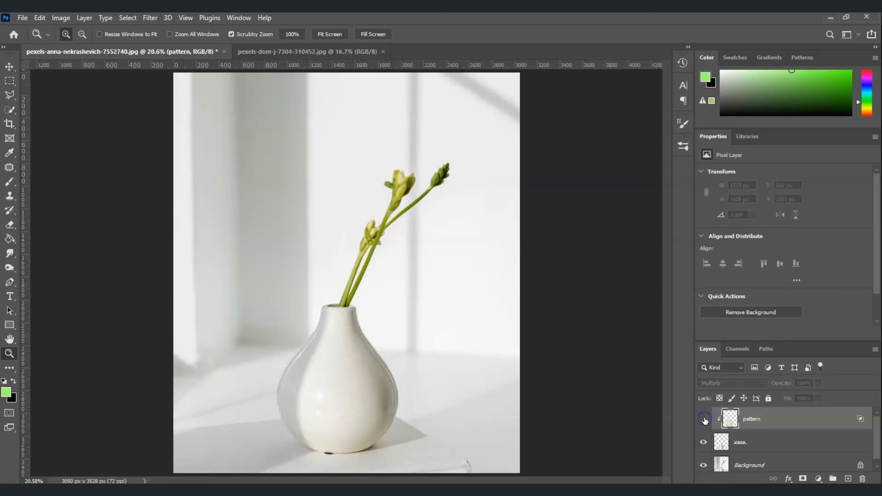
left_click(704, 418)
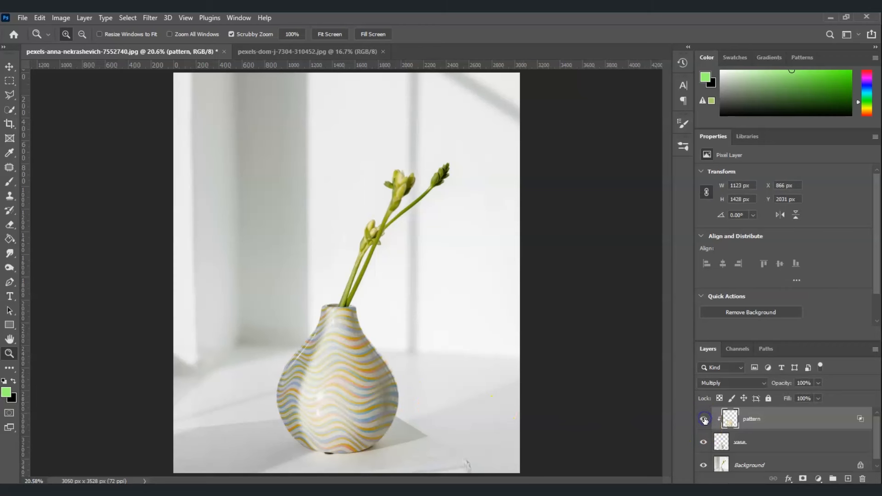